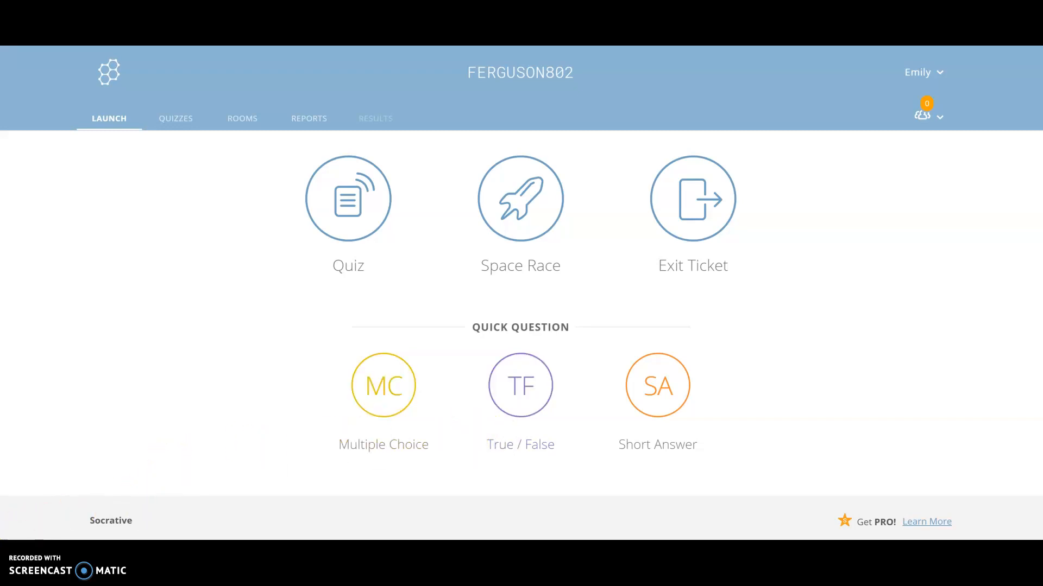
Create a new quiz and name it "Intro Chemistry Quiz"
click(162, 283)
click(174, 121)
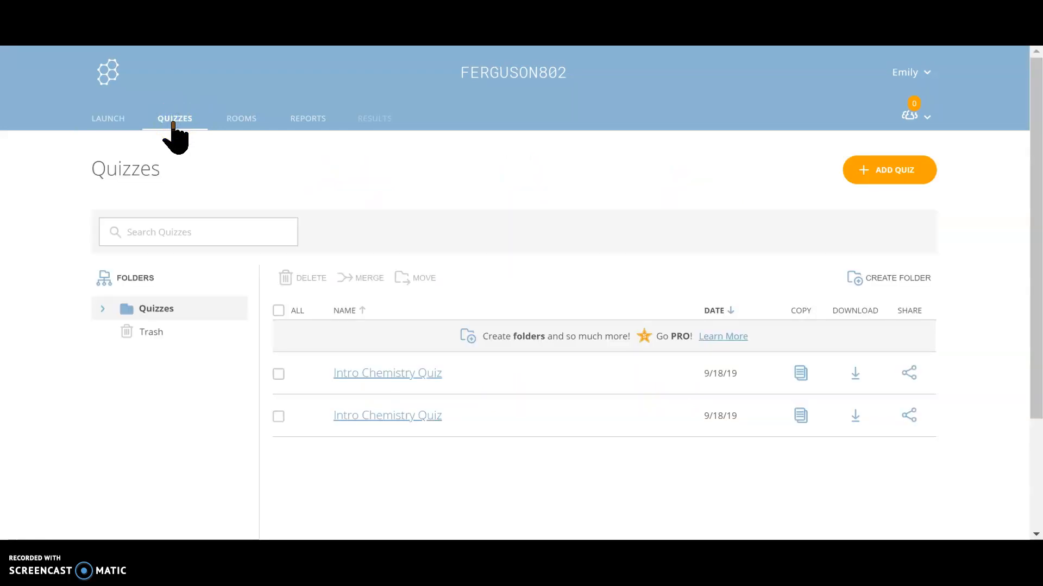
click(924, 173)
click(903, 168)
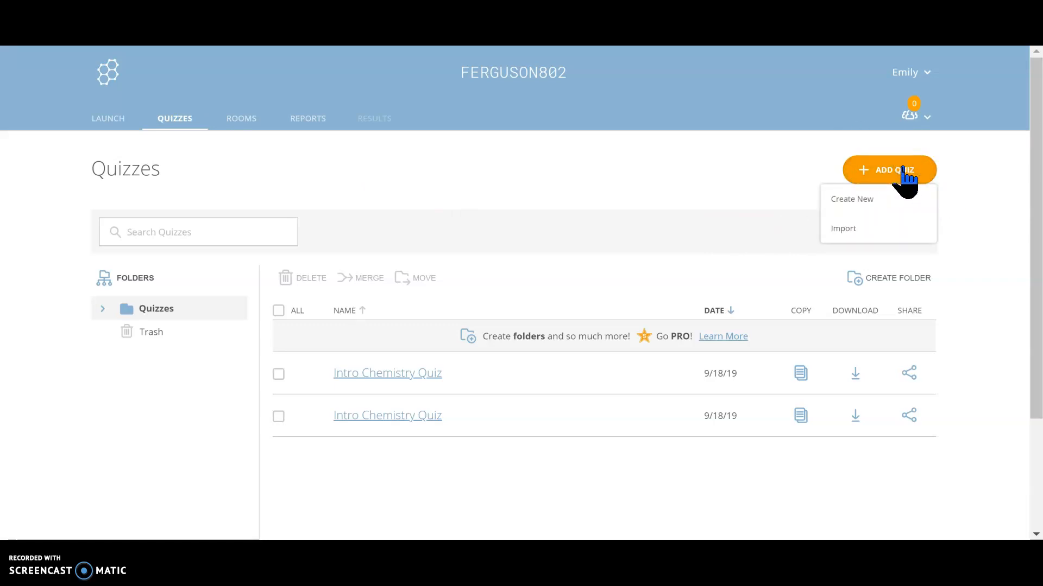
click(875, 200)
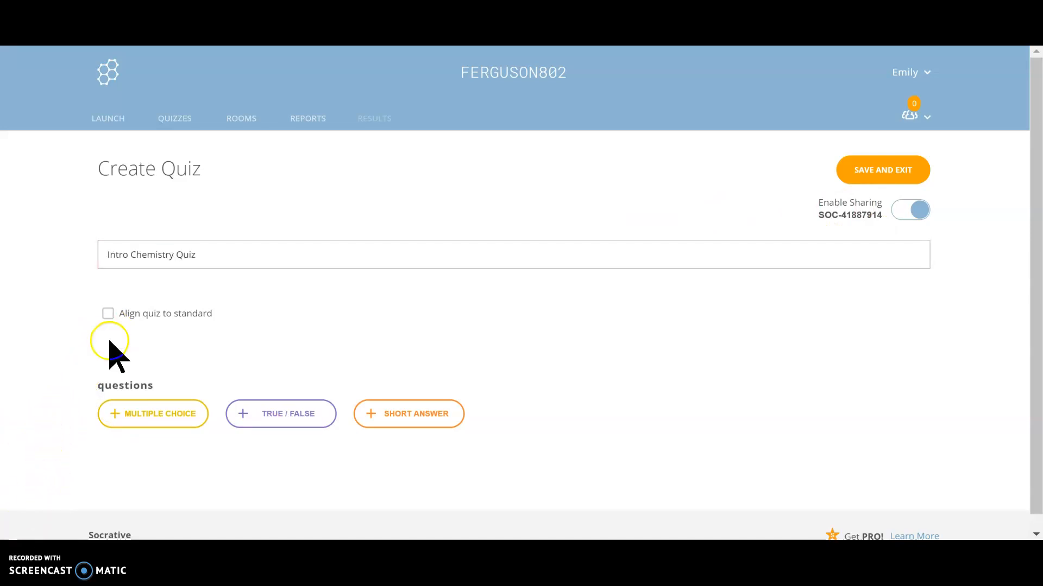
scroll(112, 349, down, 1)
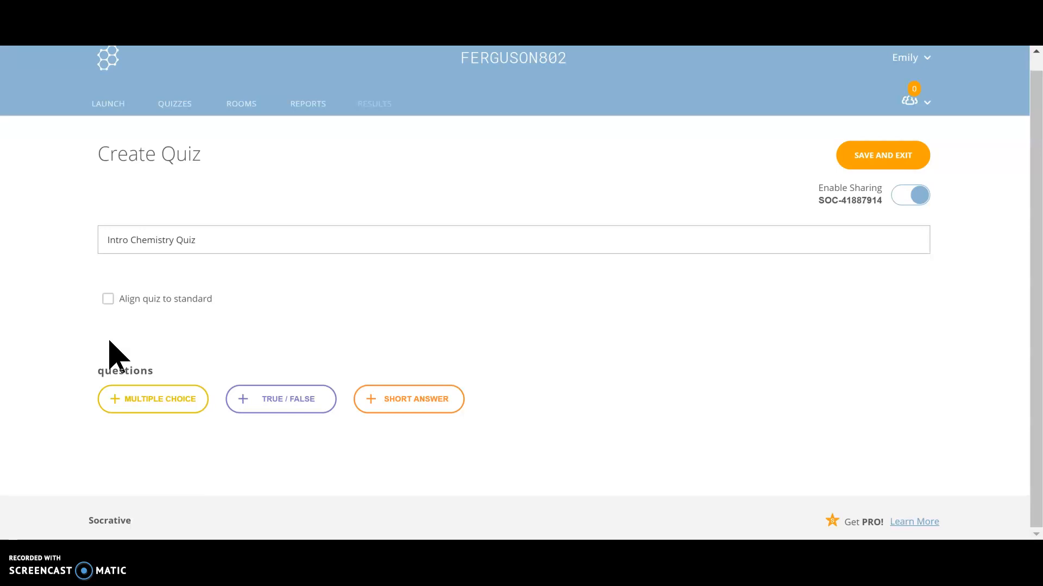
click(107, 299)
scroll(108, 321, down, 1)
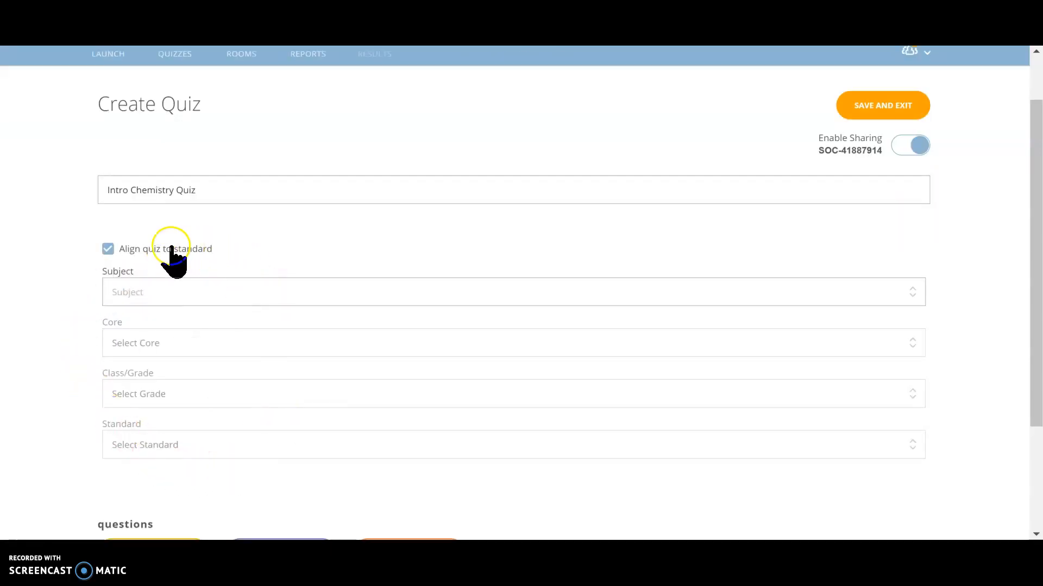
click(108, 250)
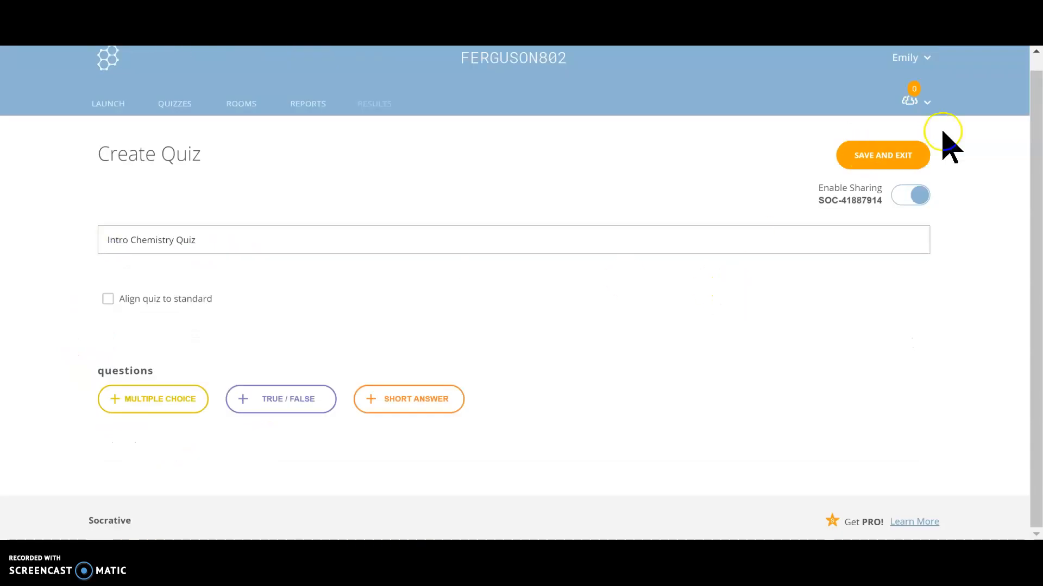
click(917, 196)
Add a multiple-choice question and give it three extra answer choices, F to H
click(158, 408)
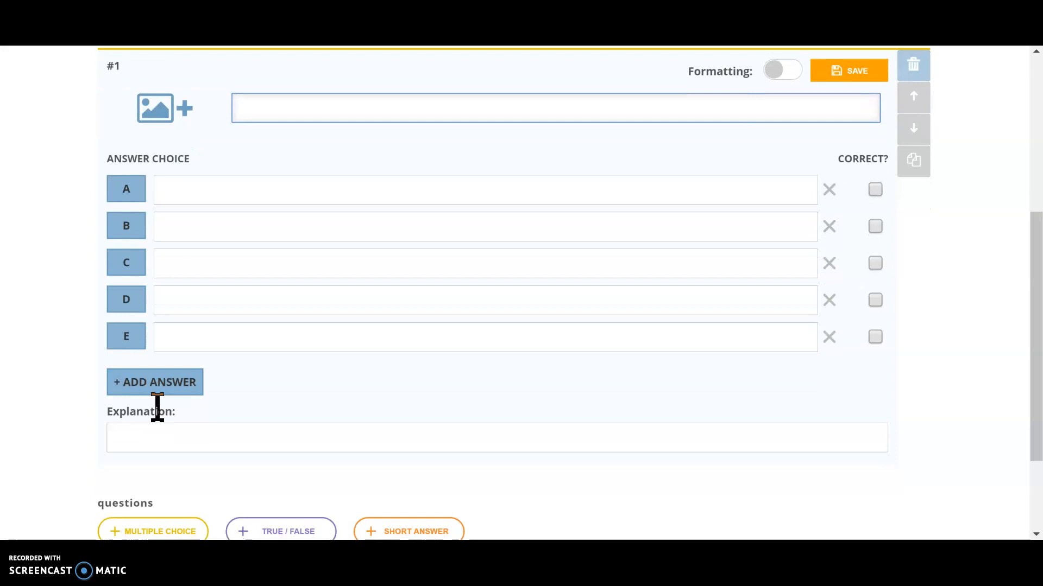
click(40, 524)
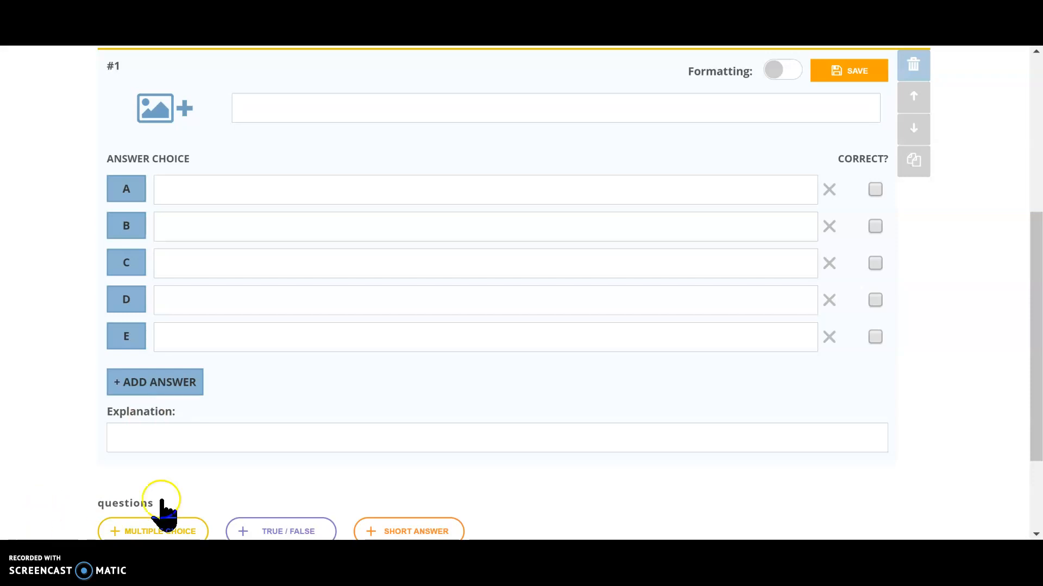
click(157, 386)
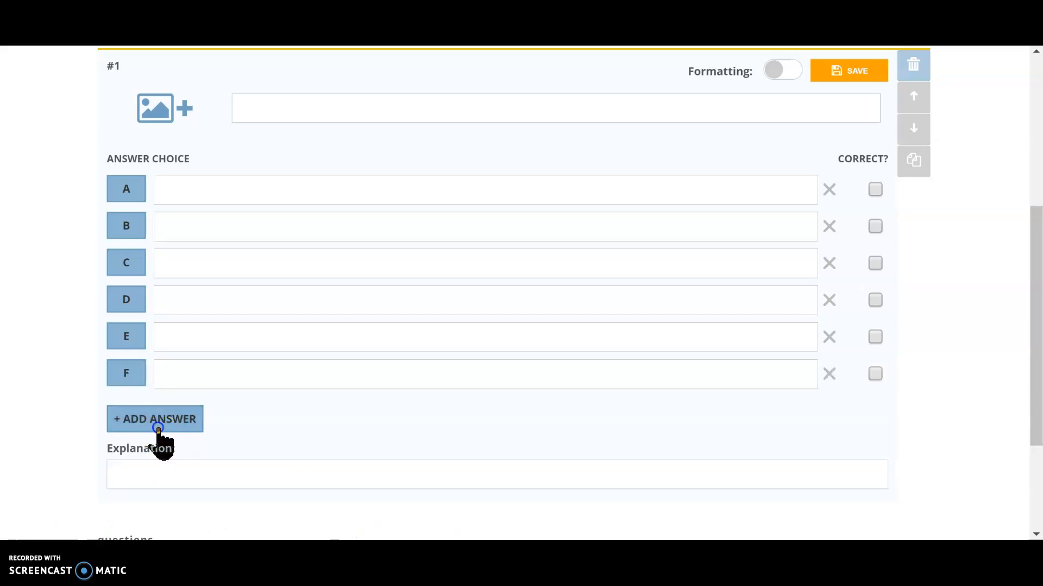
click(159, 426)
click(159, 462)
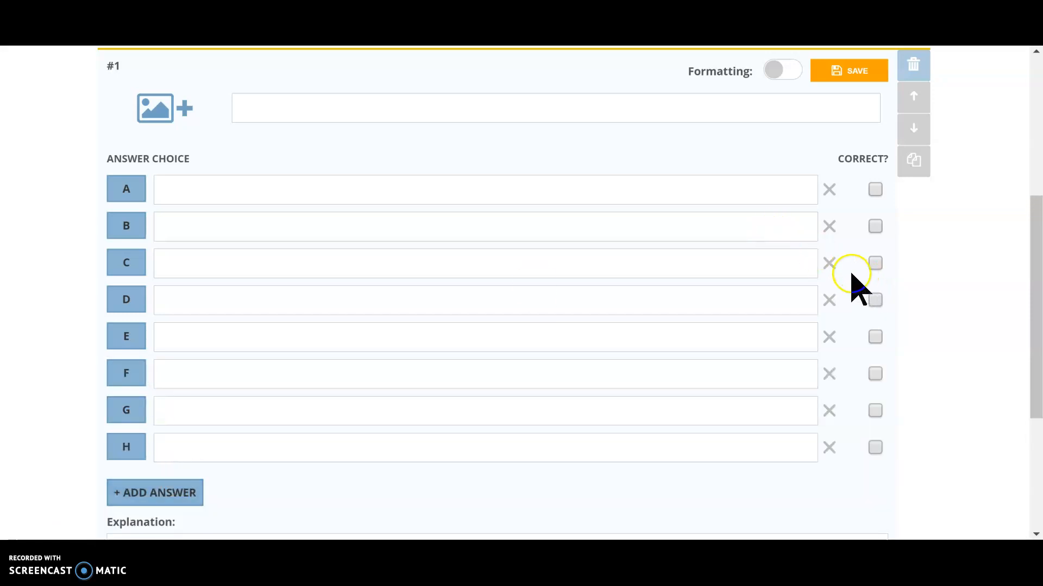
Reduce the choices to four, enter "What is the symbol for Bromine?" with B, Br (correct), Be, Bi and an explanation naming each element, and save
click(830, 336)
click(830, 335)
click(830, 335)
click(830, 336)
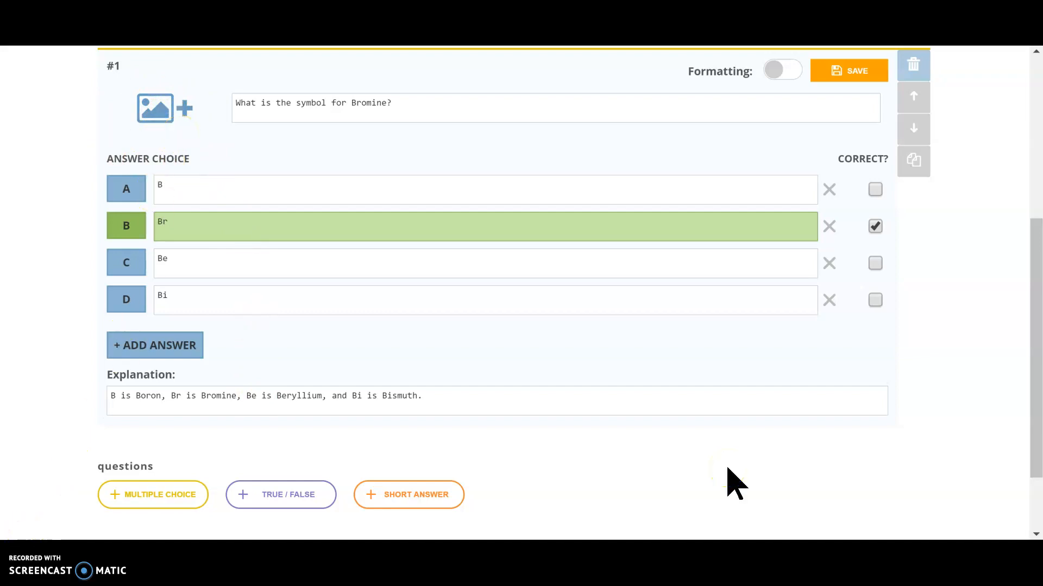
scroll(726, 468, down, 1)
scroll(726, 468, up, 1)
click(850, 122)
scroll(413, 461, down, 1)
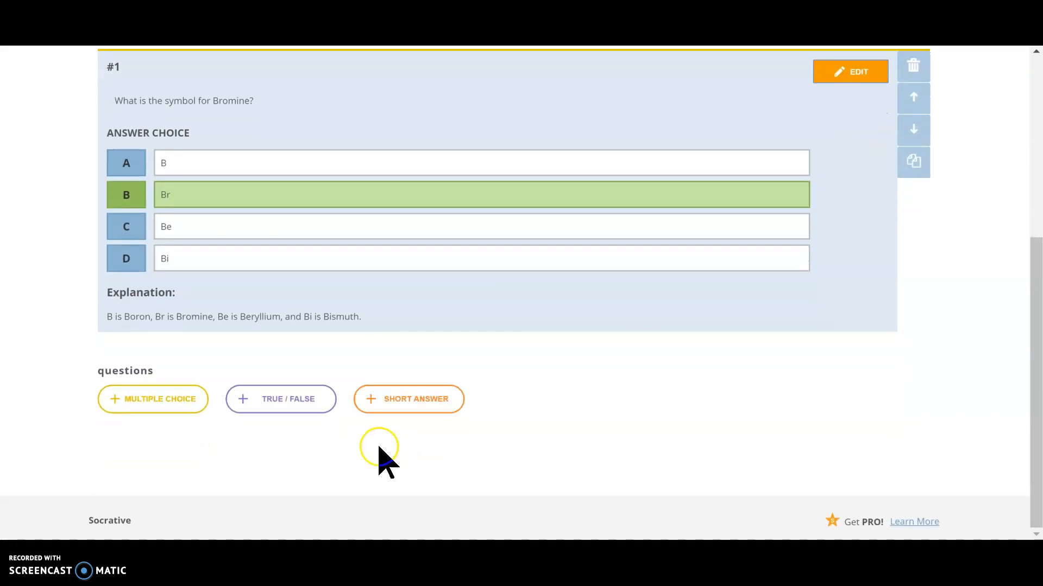
Add and save the true/false question "An oxide ion has a -1 charge.", answer False, with explanation "An oxide ion has a -2 charge."
click(320, 405)
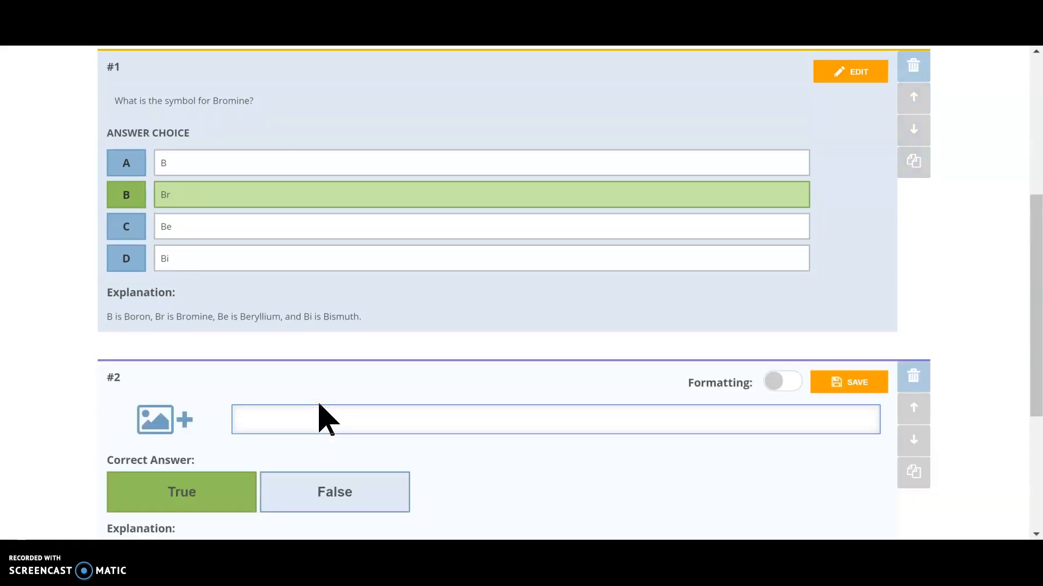
scroll(320, 398, down, 5)
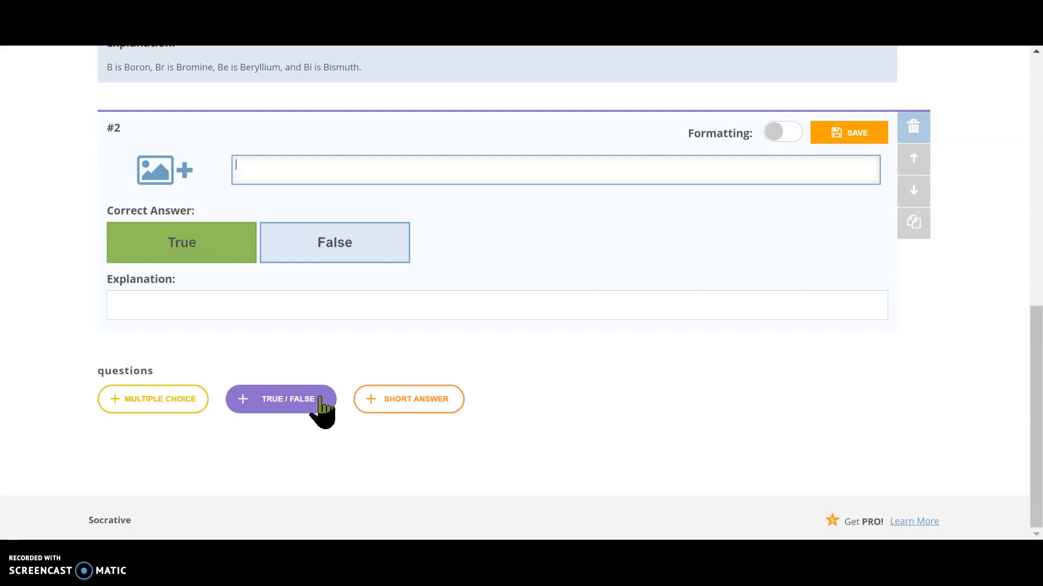
click(156, 459)
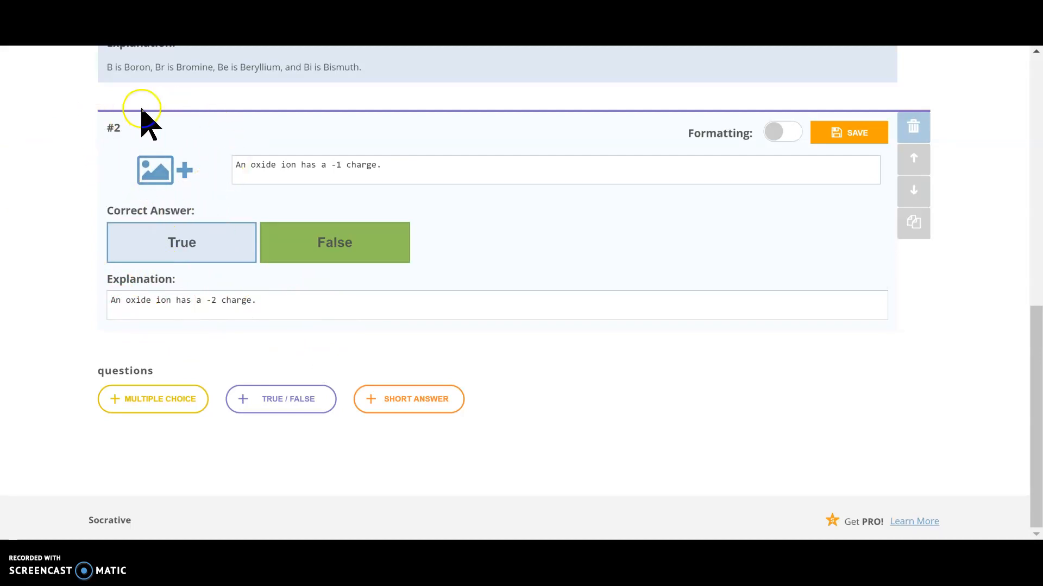
click(869, 133)
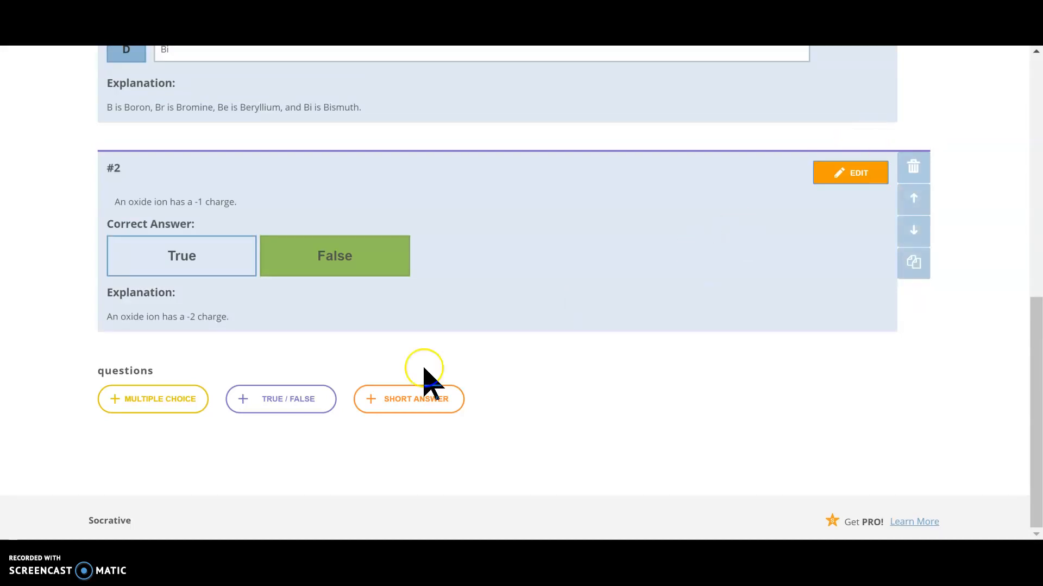
Add and save a short-answer question on which state has definite volume but no definite shape, accepting "Liquid" and "liquid", with an explanation of all three states
click(415, 402)
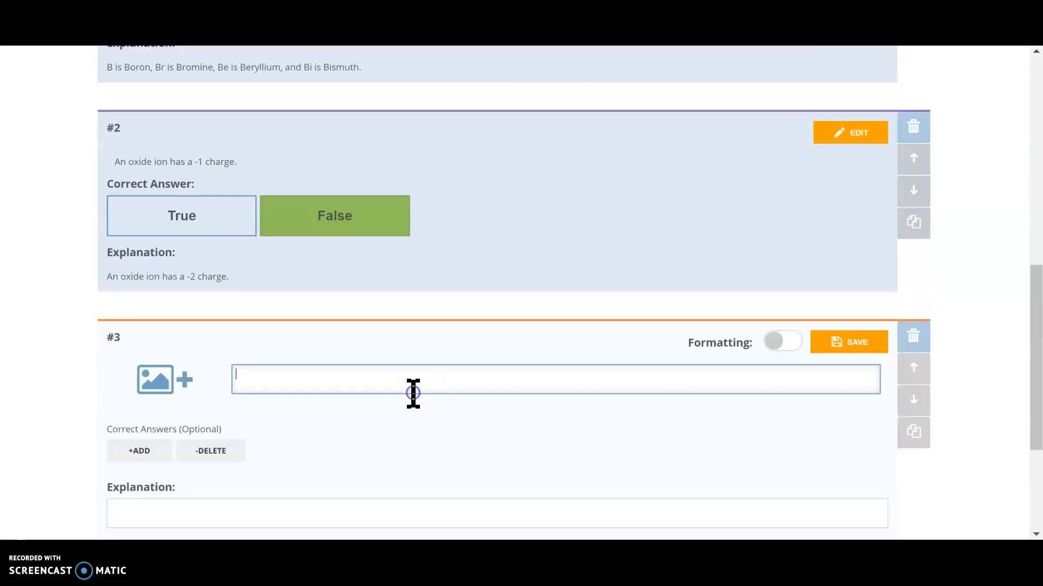
scroll(11, 437, down, 4)
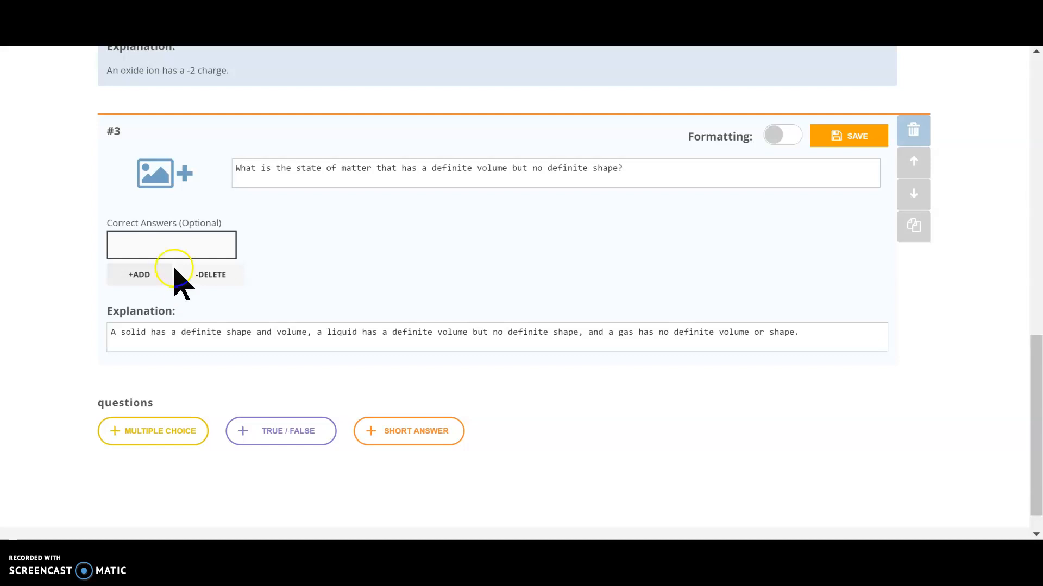
click(142, 278)
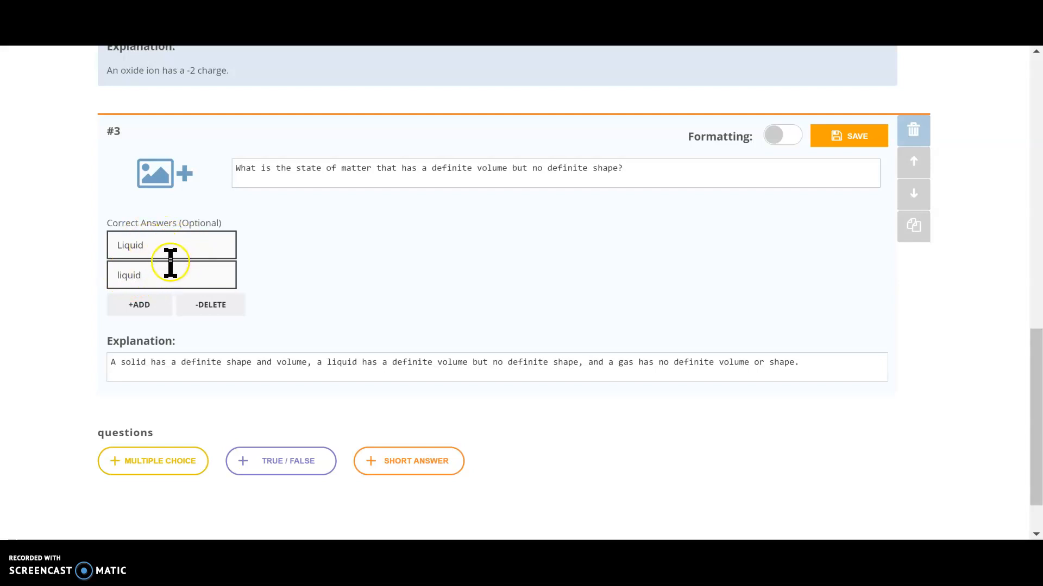
click(862, 139)
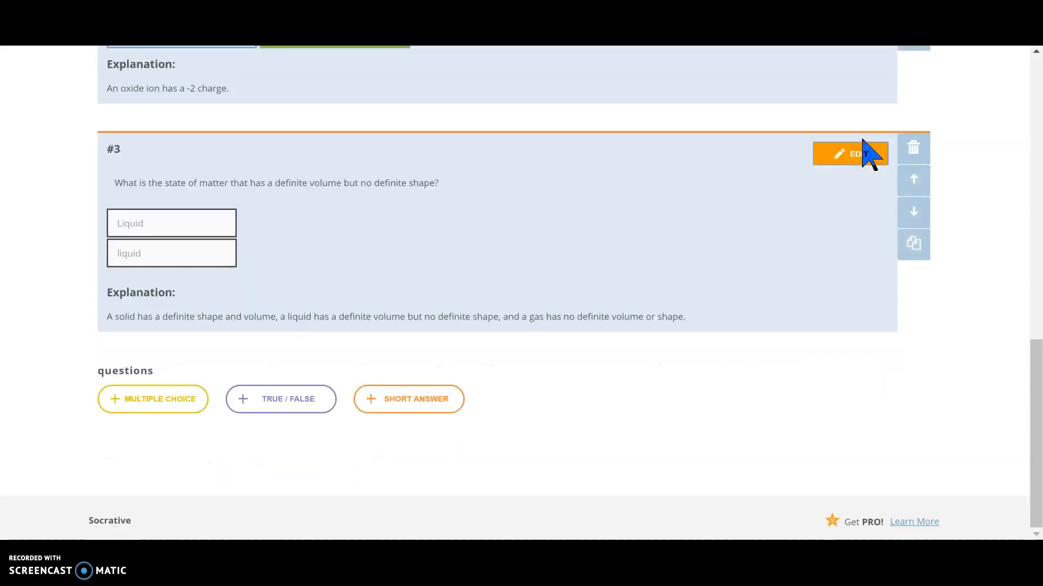
Save the finished chemistry quiz and exit the quiz editor
scroll(953, 194, up, 15)
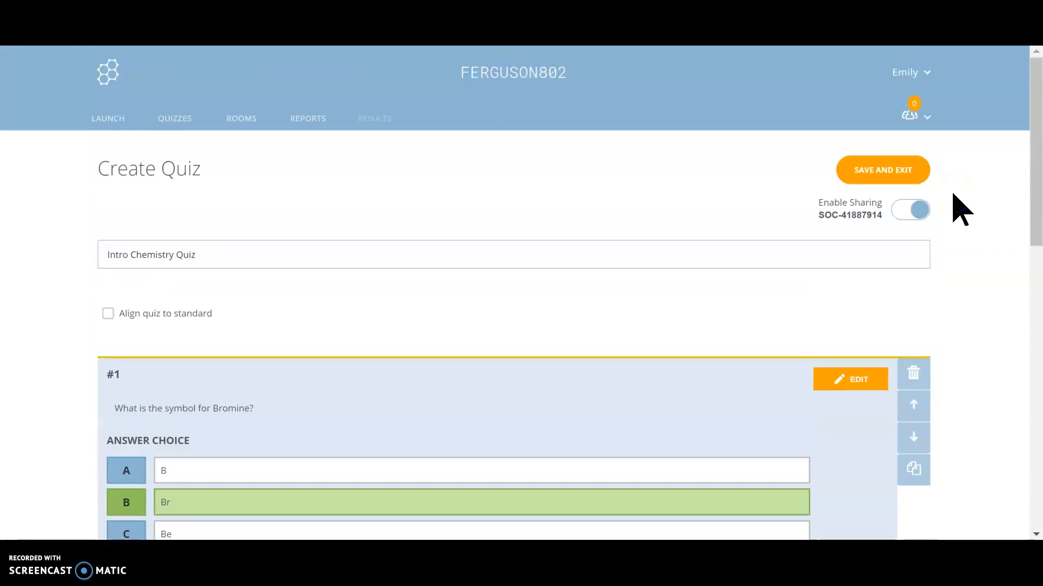
click(891, 171)
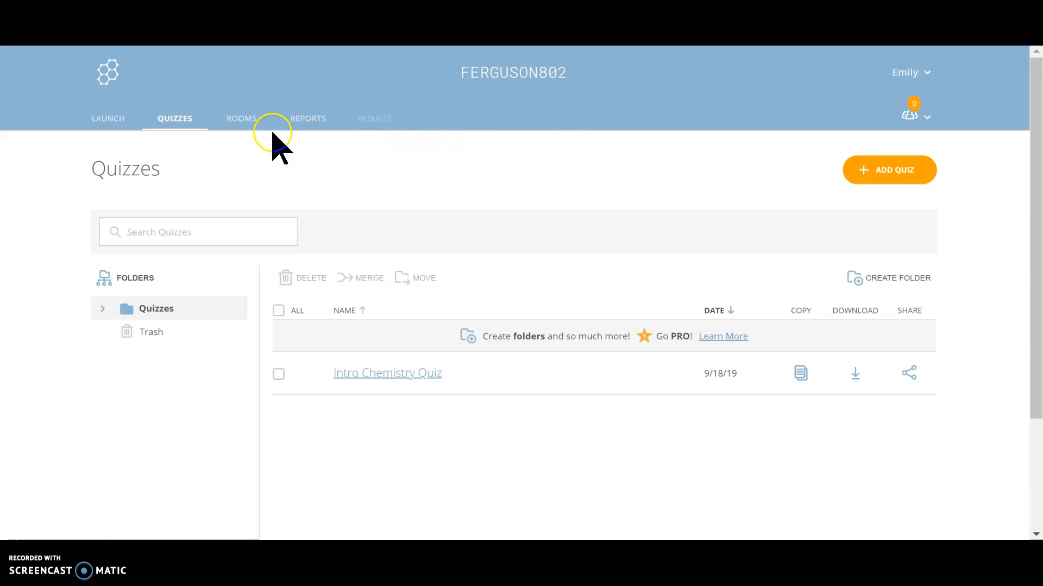
Set up a launch of Intro Chemistry Quiz with the Instant Feedback delivery method
click(111, 123)
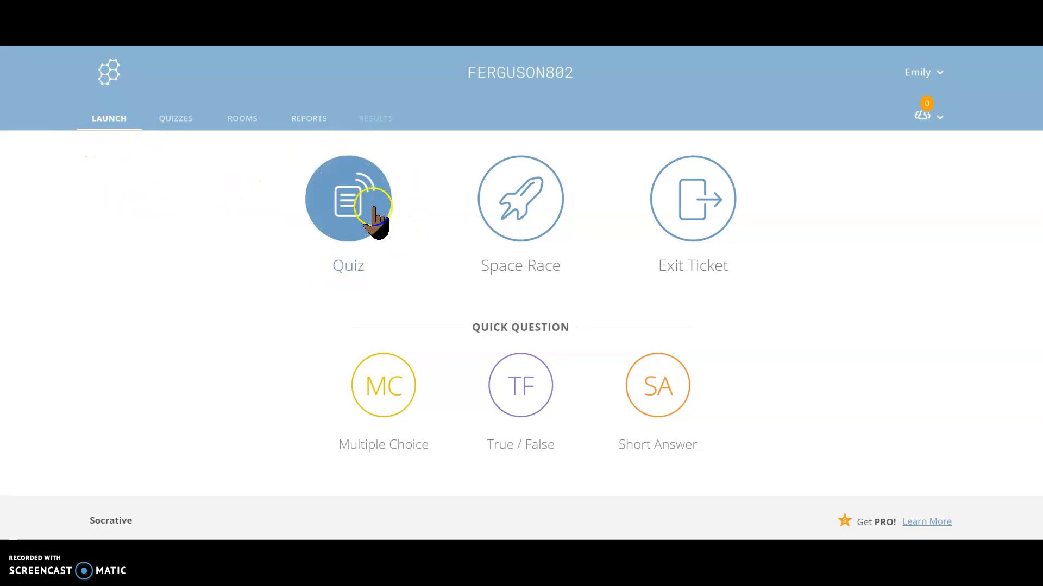
click(356, 202)
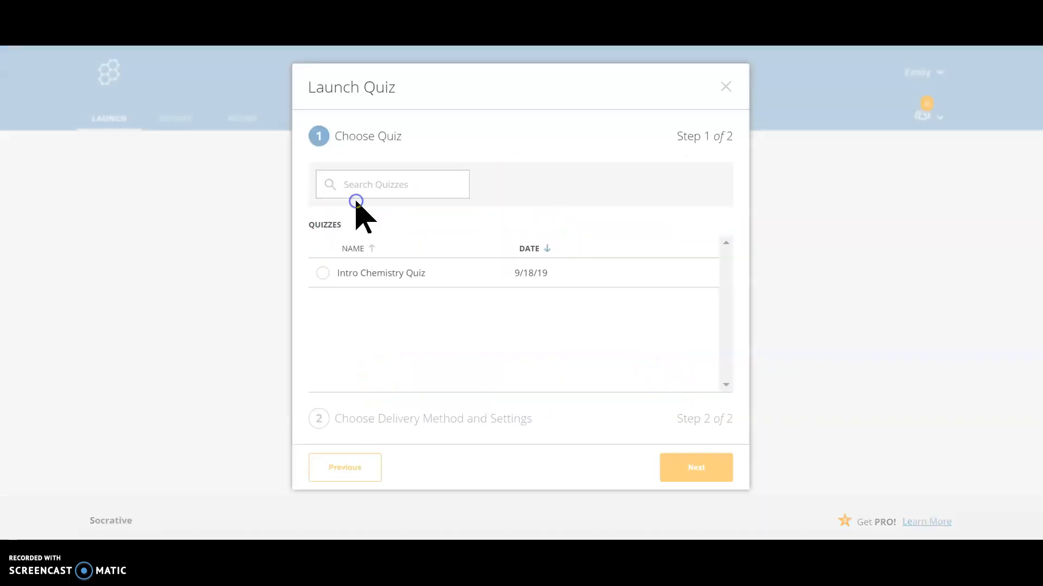
click(323, 274)
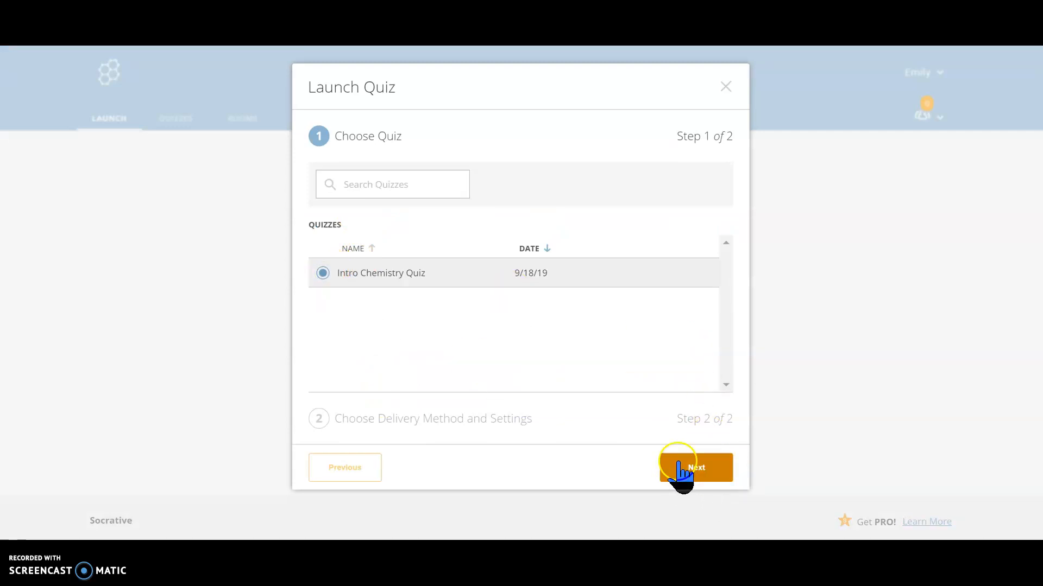
click(706, 475)
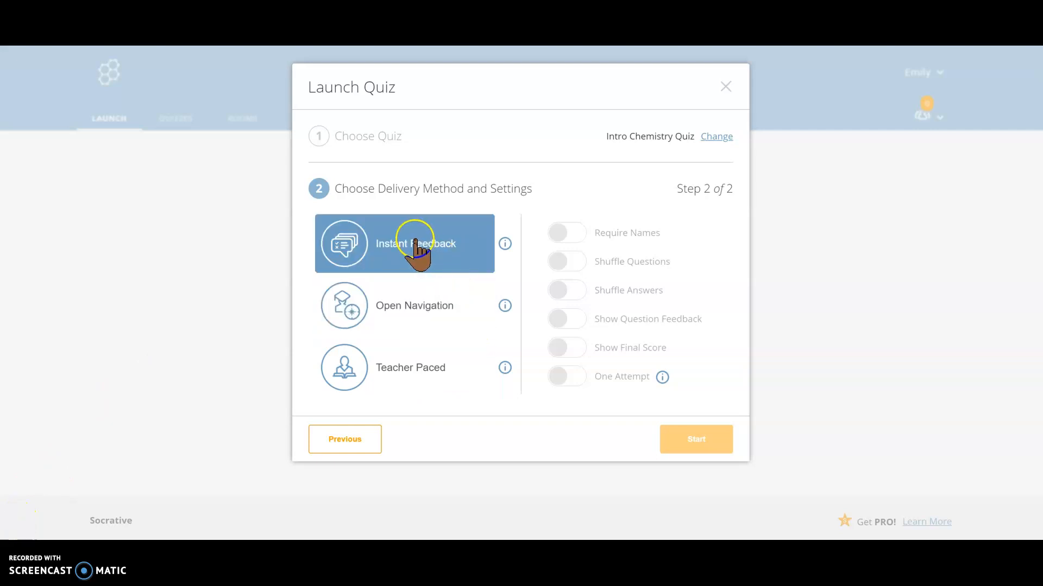
click(401, 260)
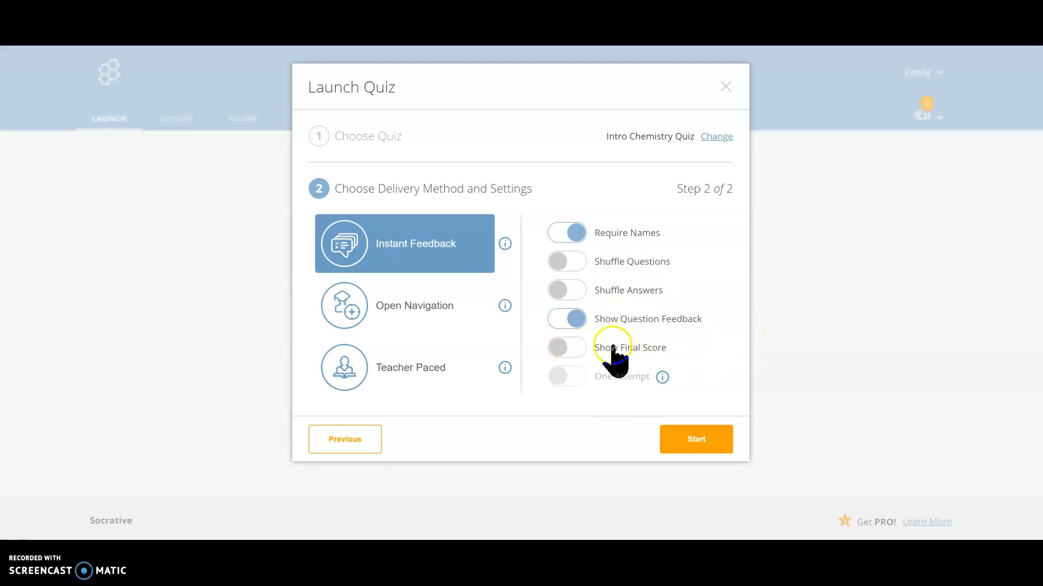
Read the descriptions of Instant Feedback, Open Navigation and Teacher Paced, and start the quiz with Instant Feedback
click(505, 244)
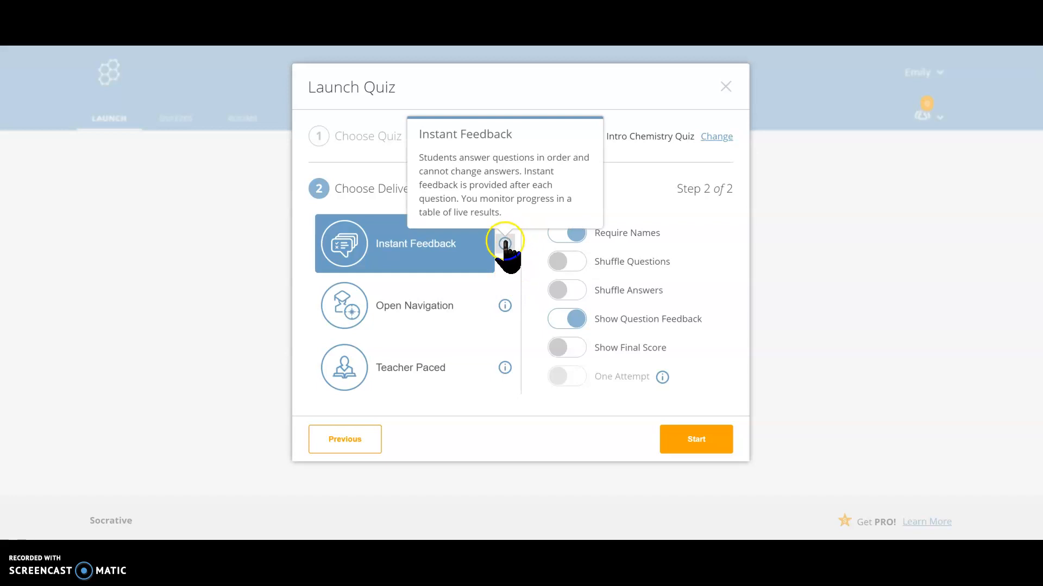
click(505, 307)
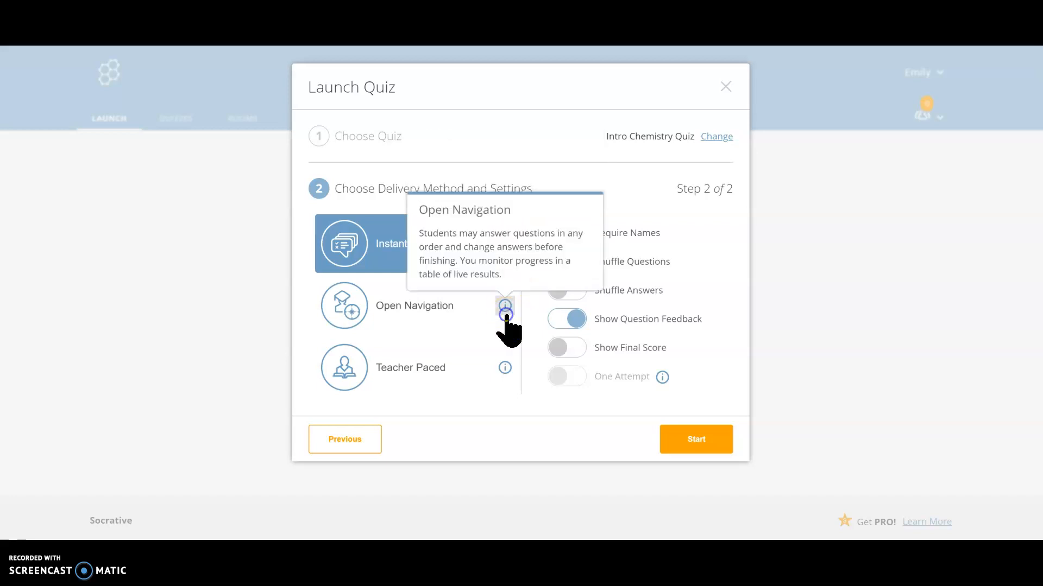
click(505, 369)
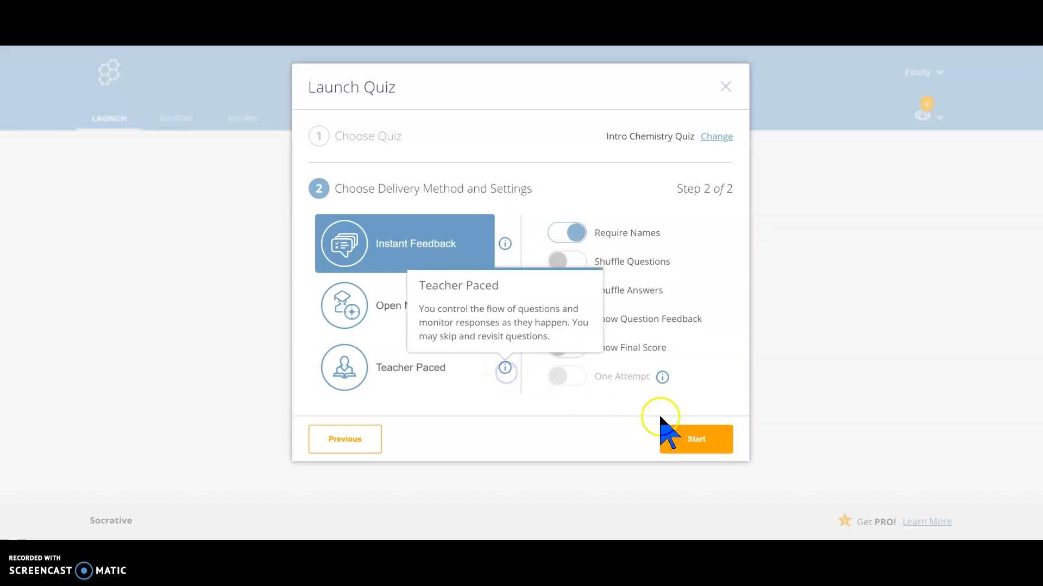
click(715, 405)
click(705, 441)
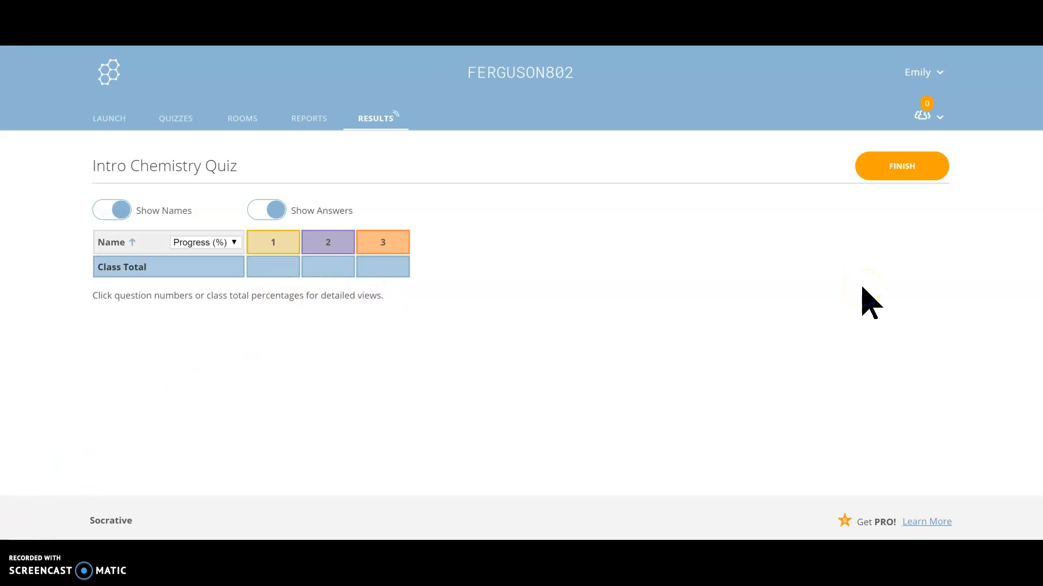
Finish the running quiz and have the Whole Class Excel report sent by e-mail
click(906, 168)
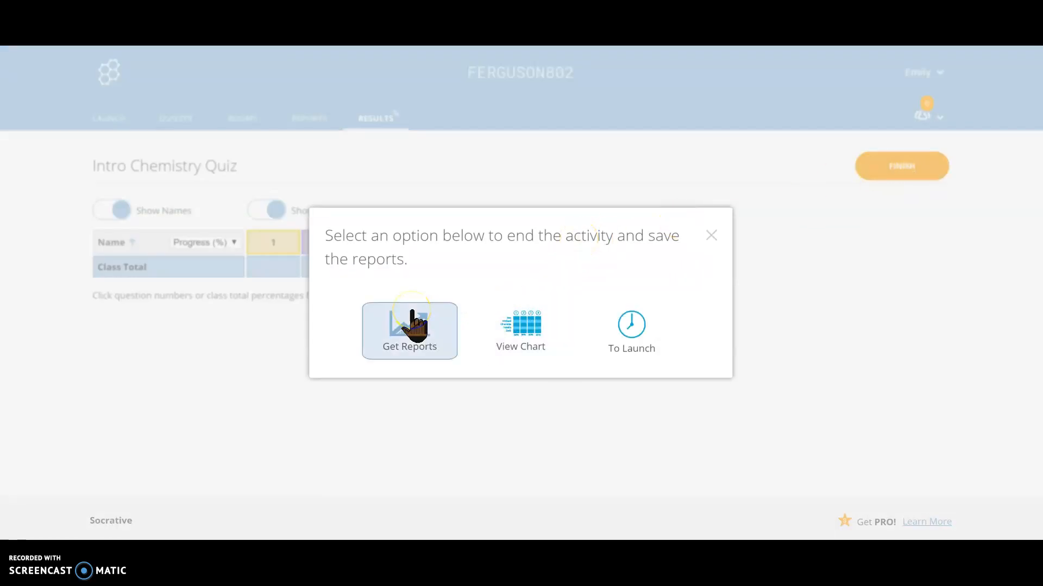
click(407, 355)
click(418, 456)
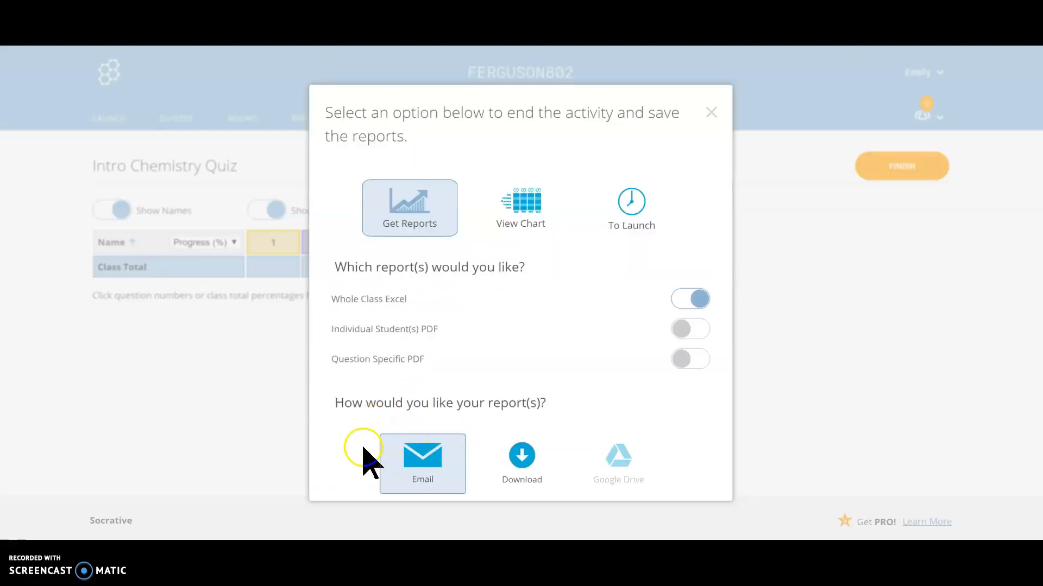
click(420, 473)
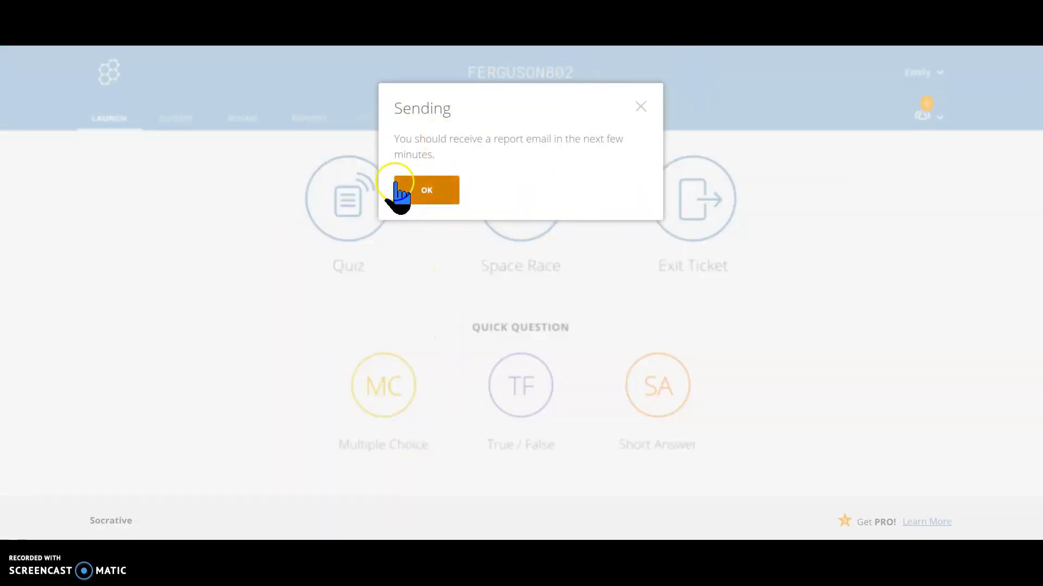
click(432, 190)
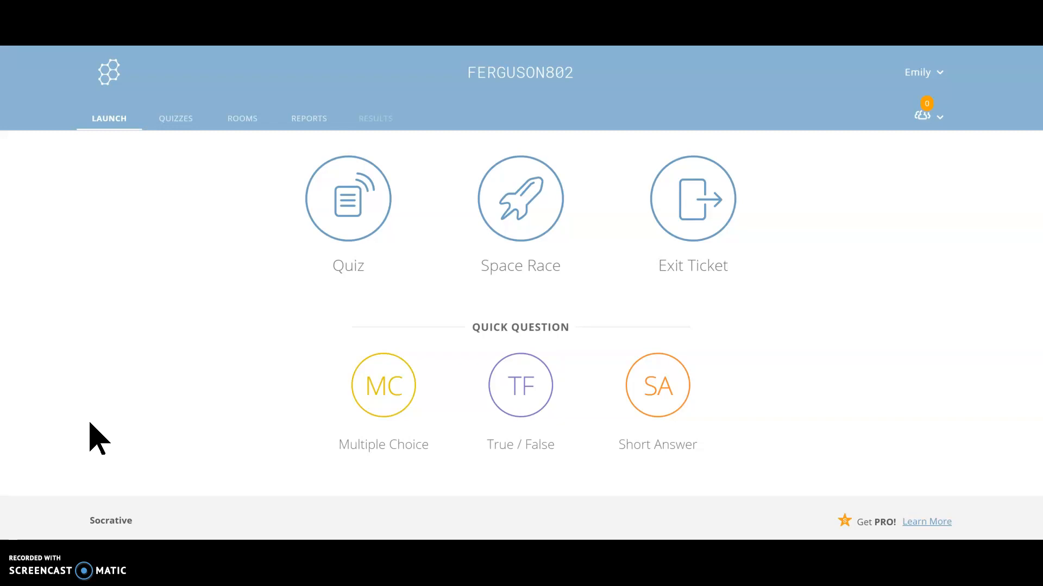
click(10, 539)
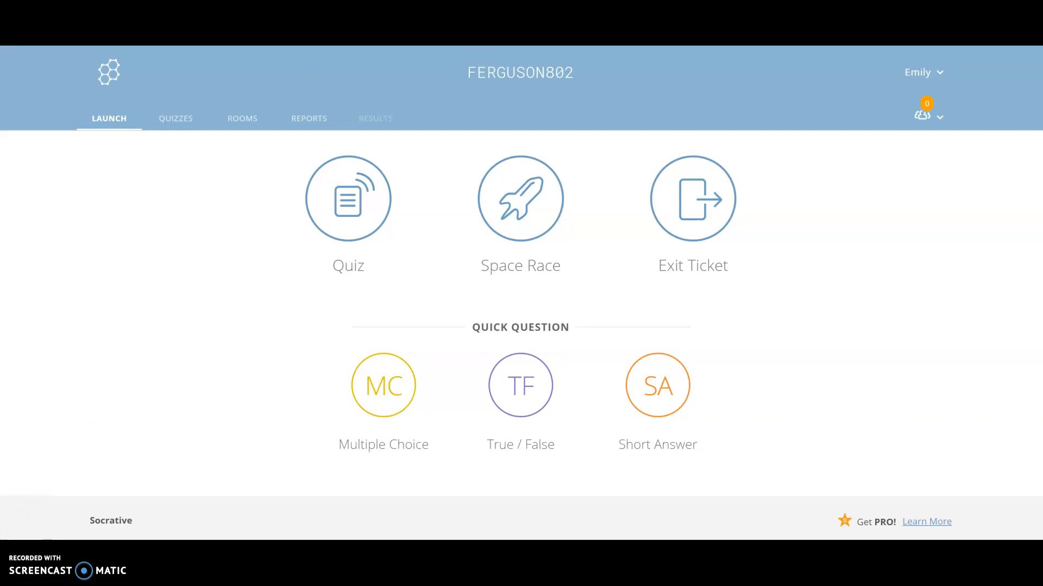